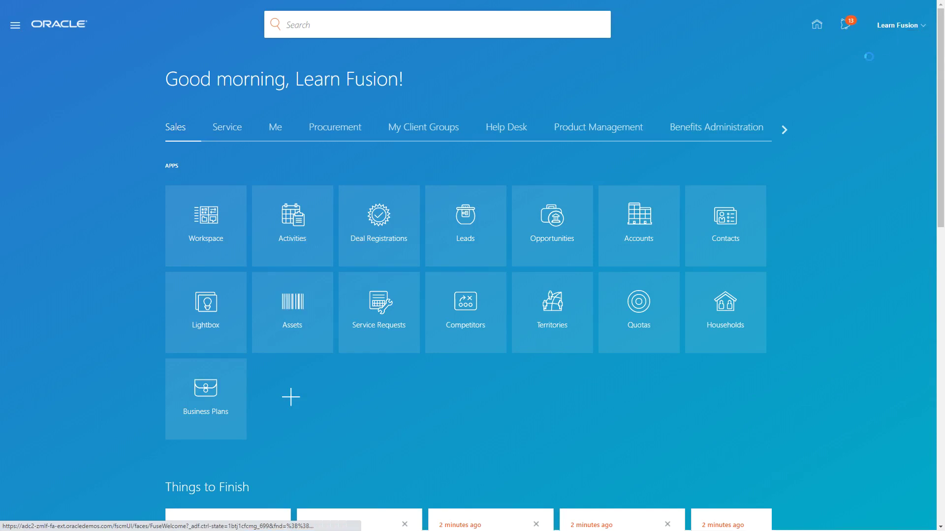
- Go to Setup and Maintenance from the Learn Fusion user menu
click(920, 26)
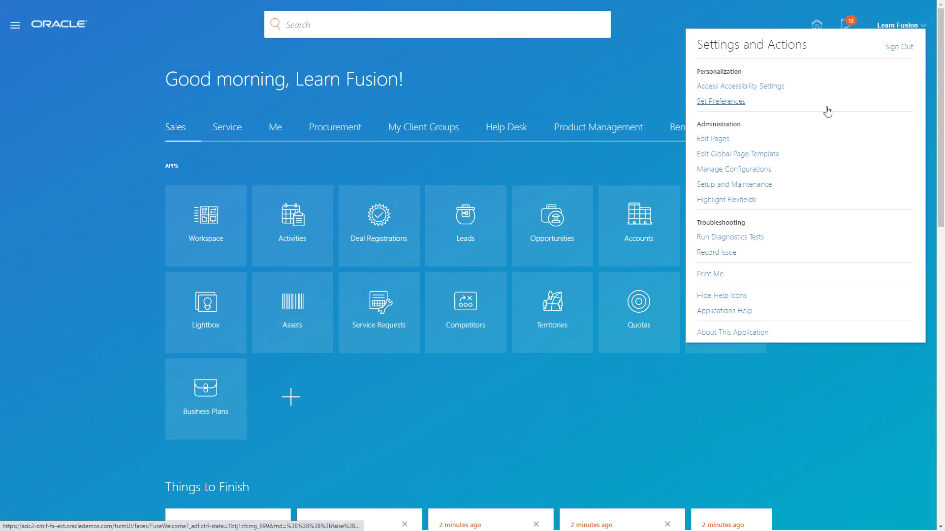
click(733, 185)
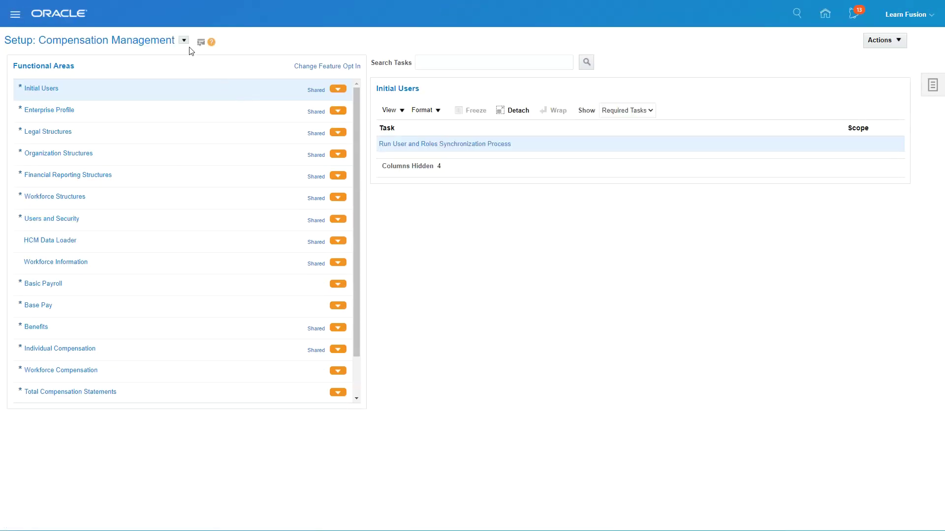
- Switch the setup offering to Procurement and show its Organization Structures tasks
click(184, 41)
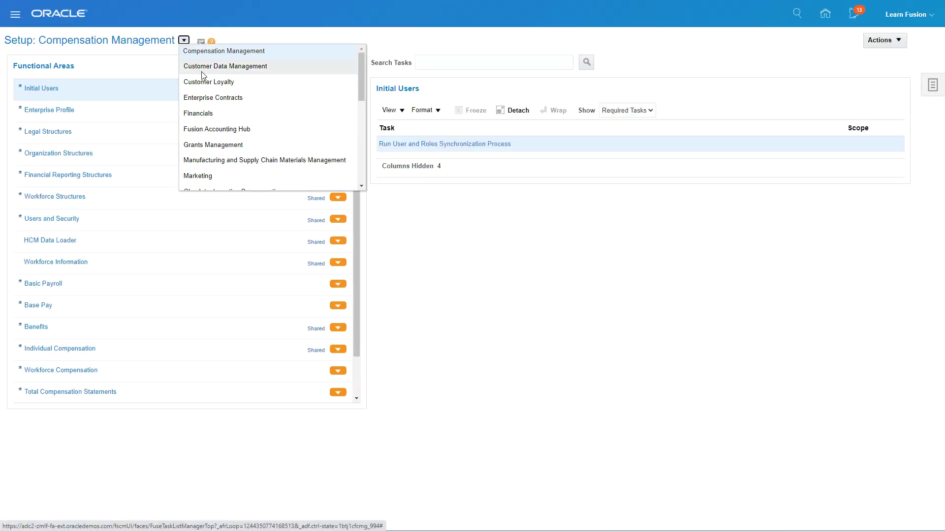
scroll(248, 93, down, 2)
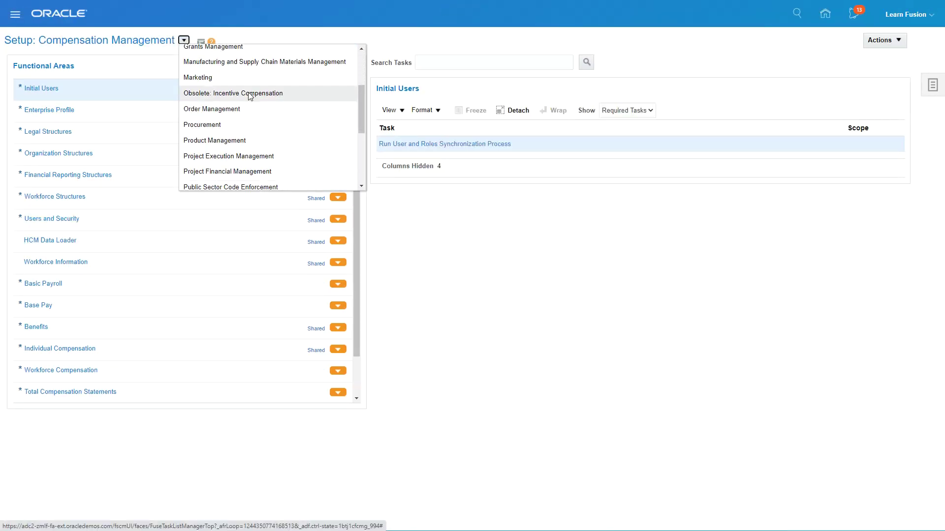
click(239, 128)
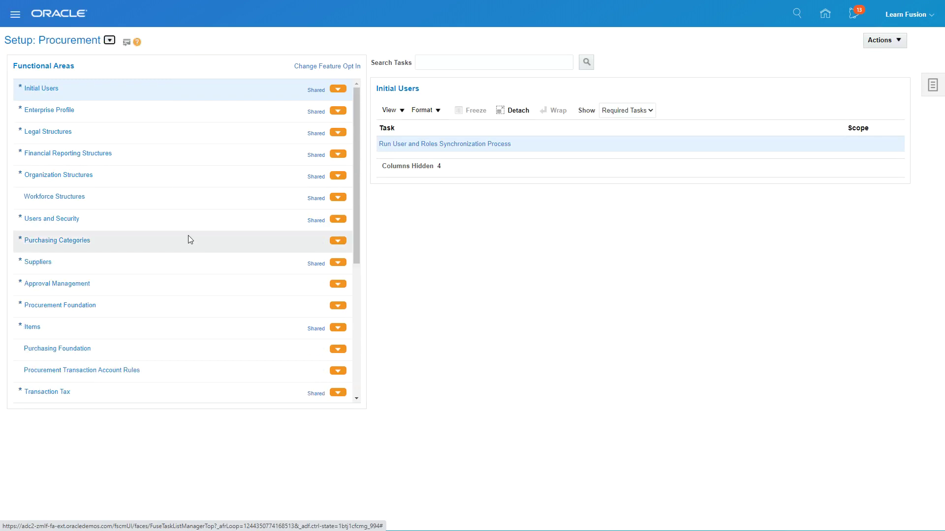
click(129, 179)
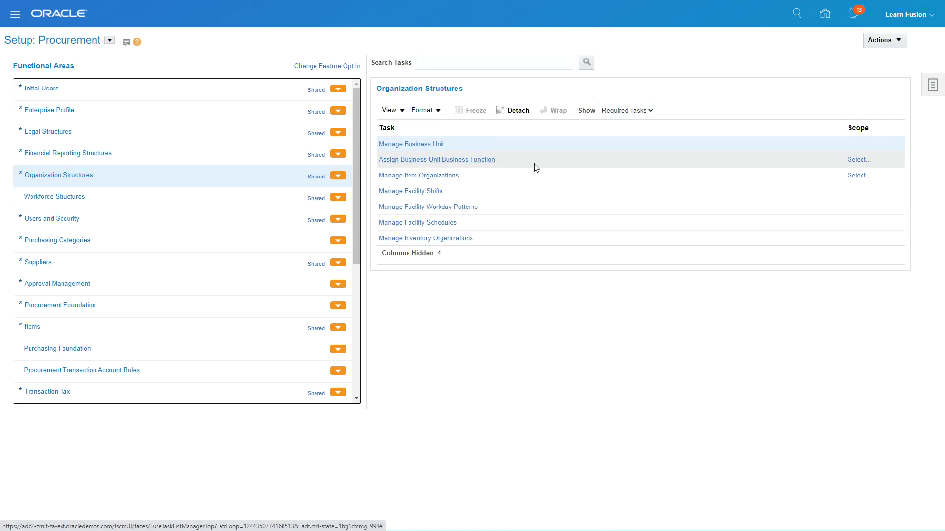
- Set the Assign Business Unit Business Function scope to Select and Add, then go to the task
click(853, 160)
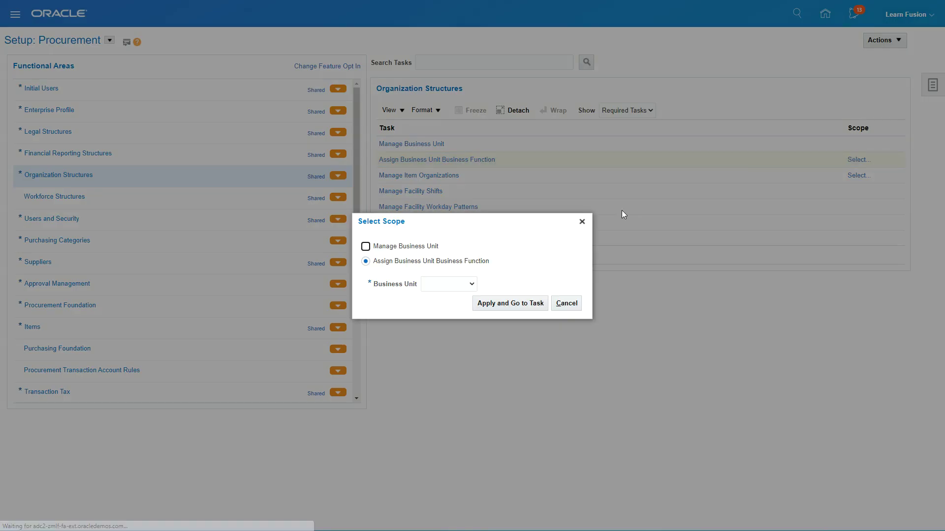
click(462, 289)
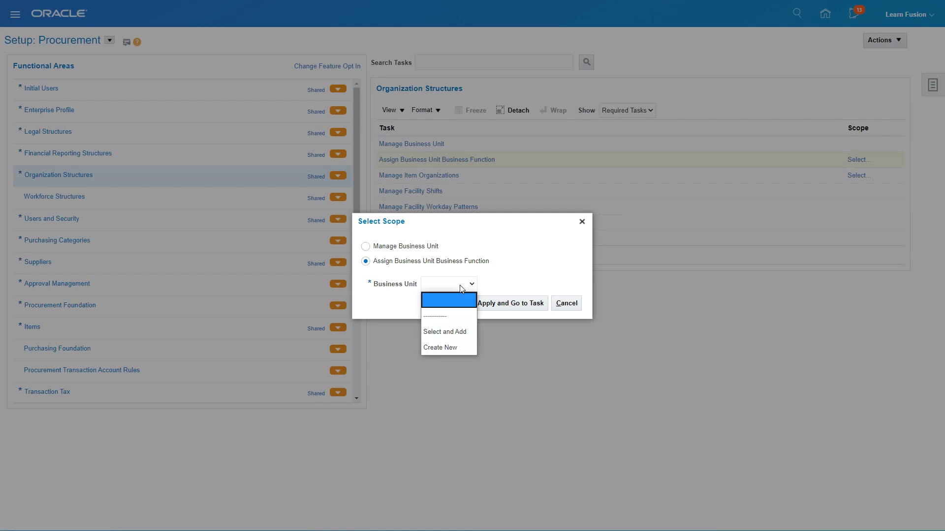
click(458, 331)
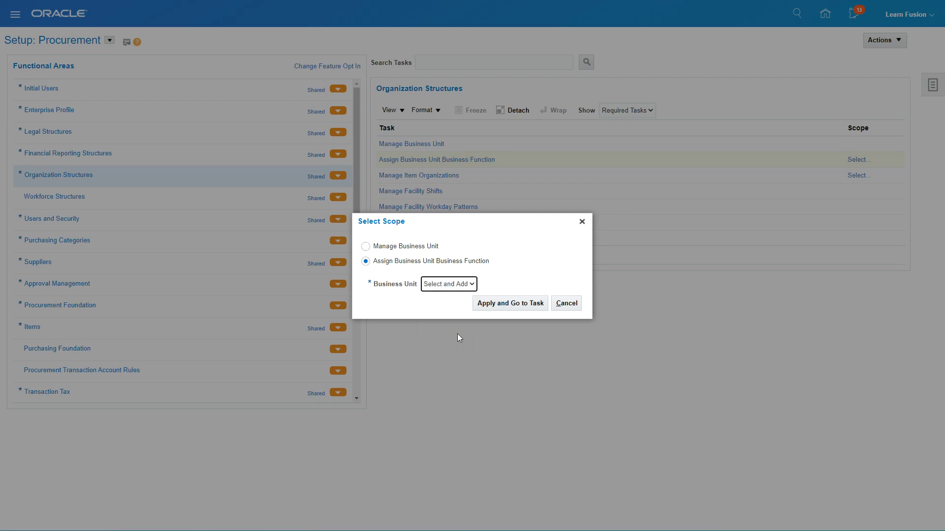
click(515, 305)
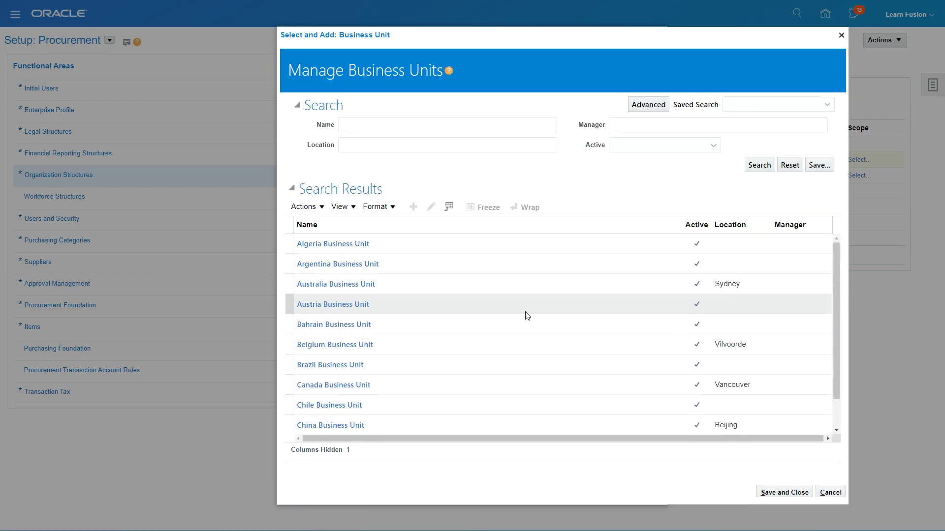
- Search for LF01, select LF01 Business Unit as the scope, and save it
click(405, 125)
text(US1)
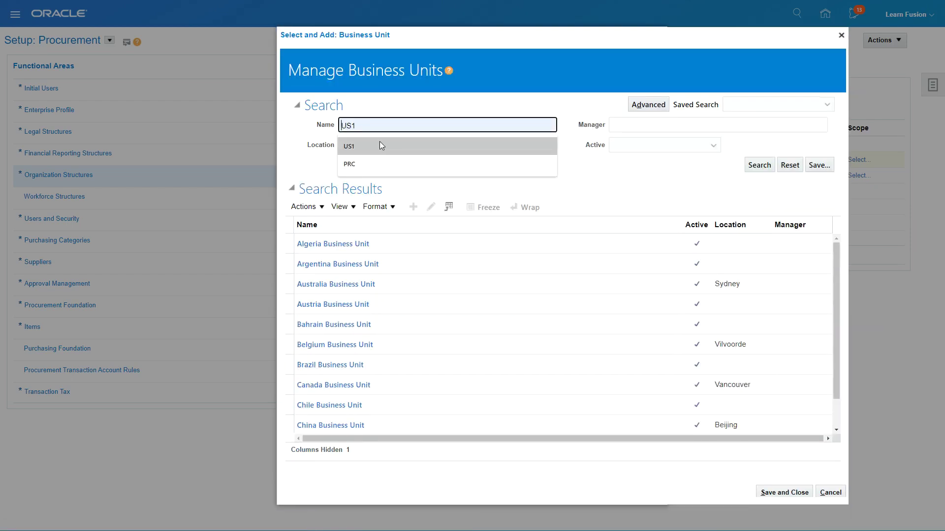
key(BackSpace)
key(BackSpace)
key(BackSpace)
text(LF01)
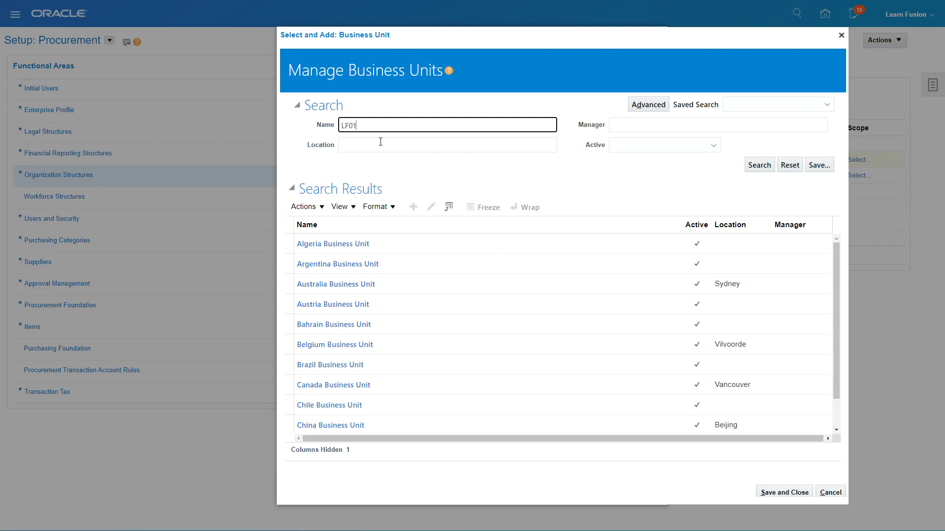
click(760, 165)
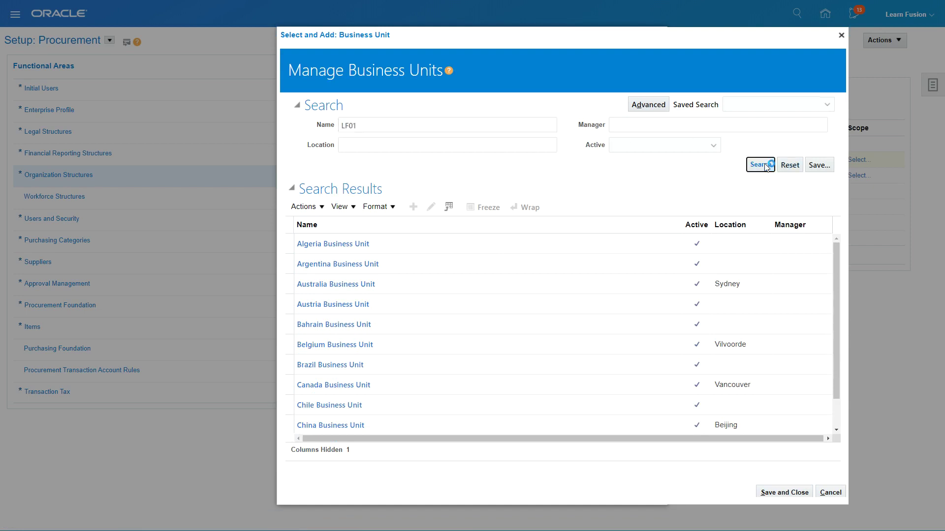
click(449, 248)
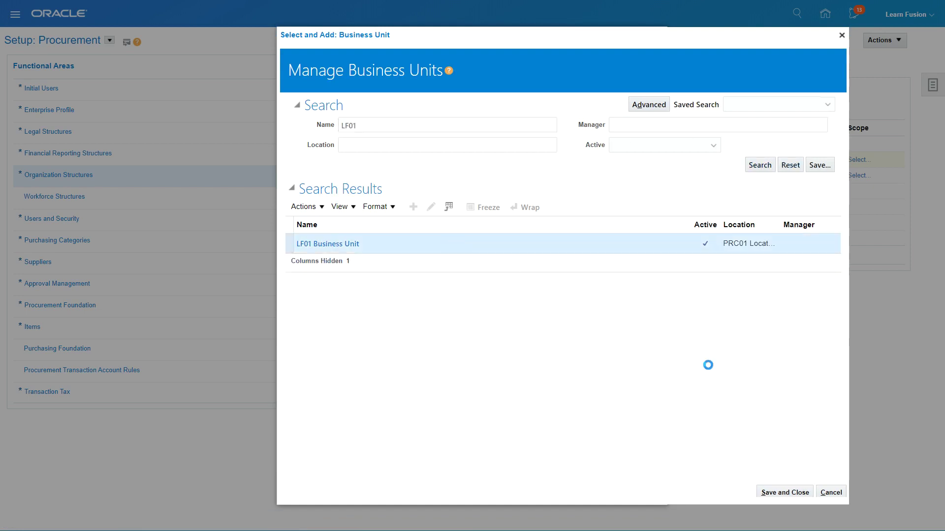
click(770, 492)
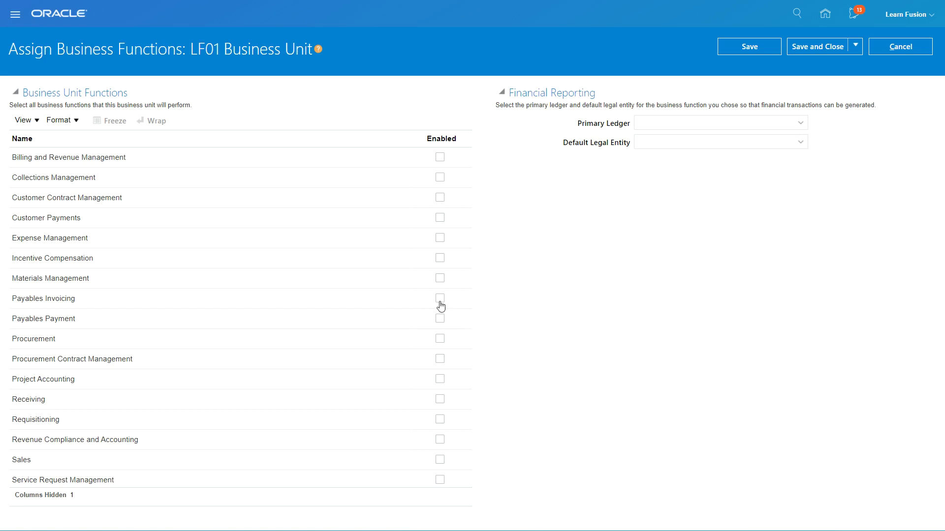
- Enable Materials Management, Payables Invoicing and Payment, Procurement, Contract Management, Receiving, and Requisitioning
click(440, 278)
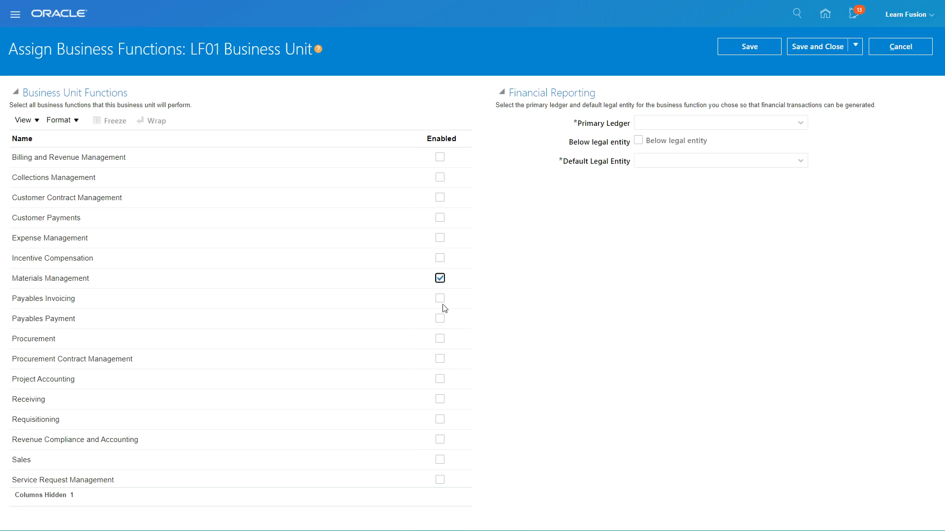
click(440, 300)
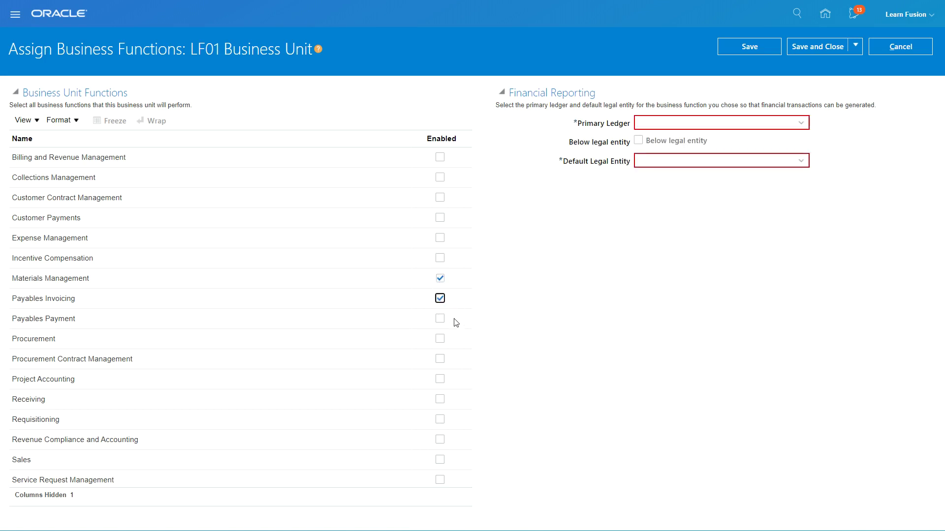
click(440, 318)
click(439, 340)
click(440, 359)
click(440, 399)
click(440, 421)
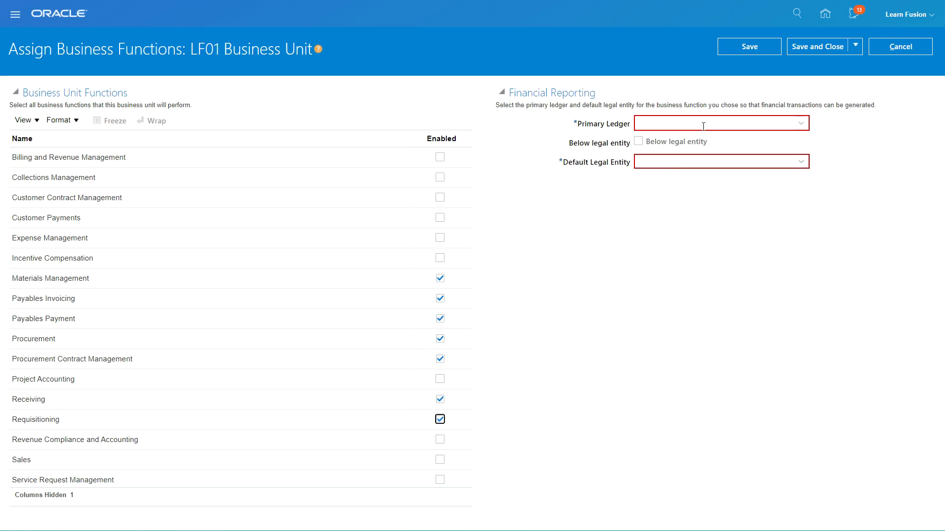
click(750, 124)
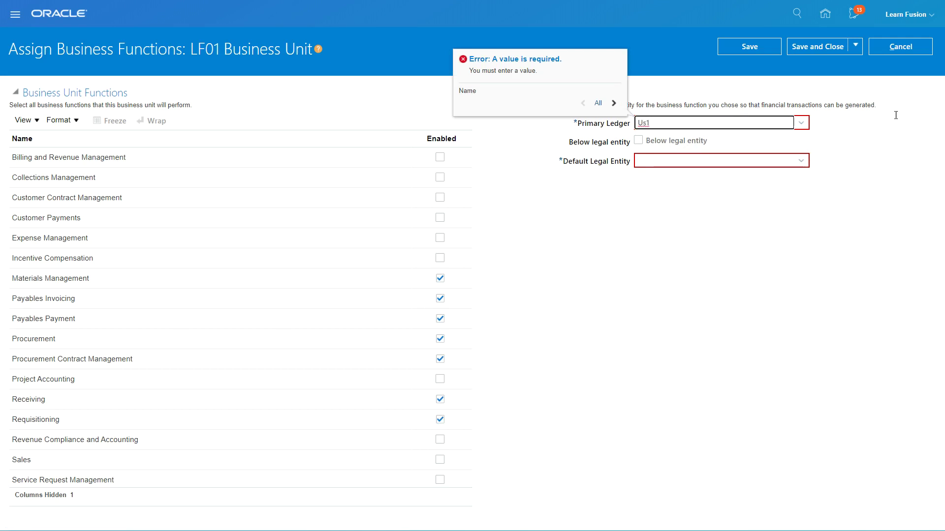
- Set LF01's primary ledger to US Primary Ledger with US1 Legal Entity, and save
click(802, 123)
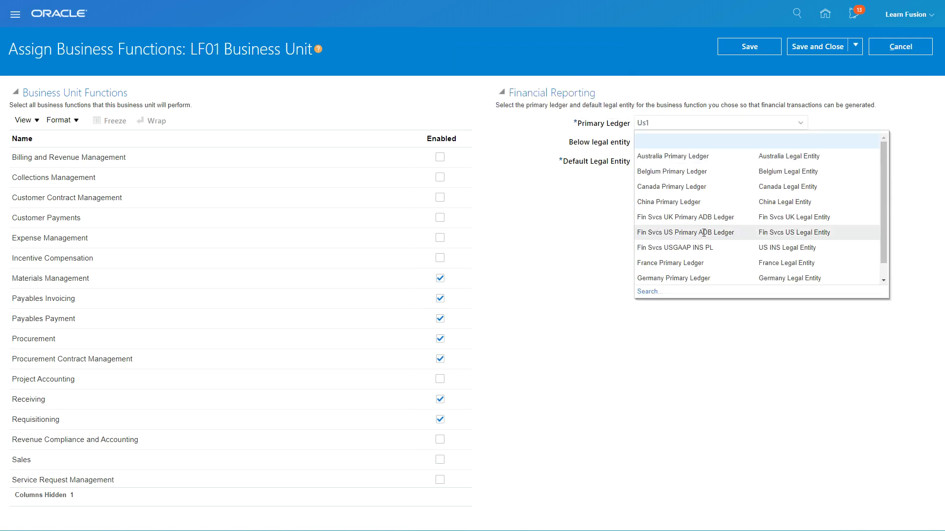
scroll(704, 232, down, 1)
click(647, 292)
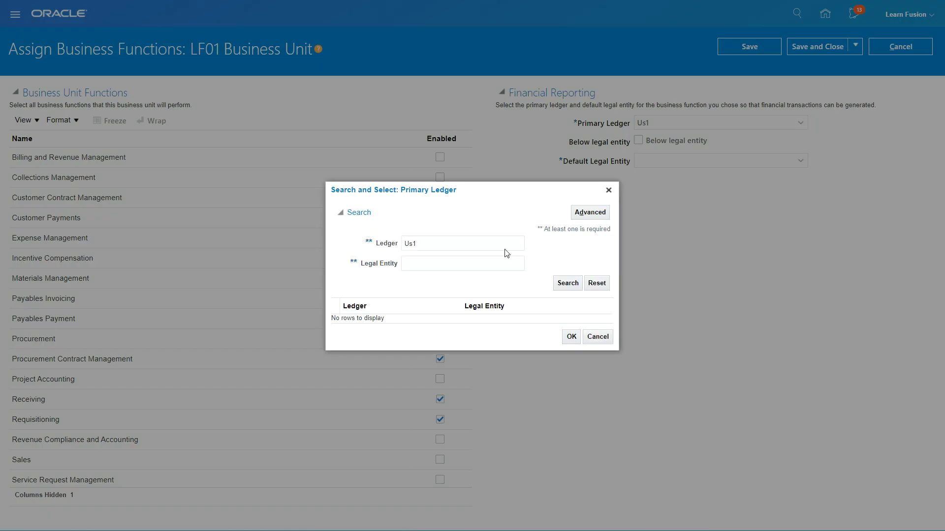
click(580, 284)
click(447, 246)
text(US)
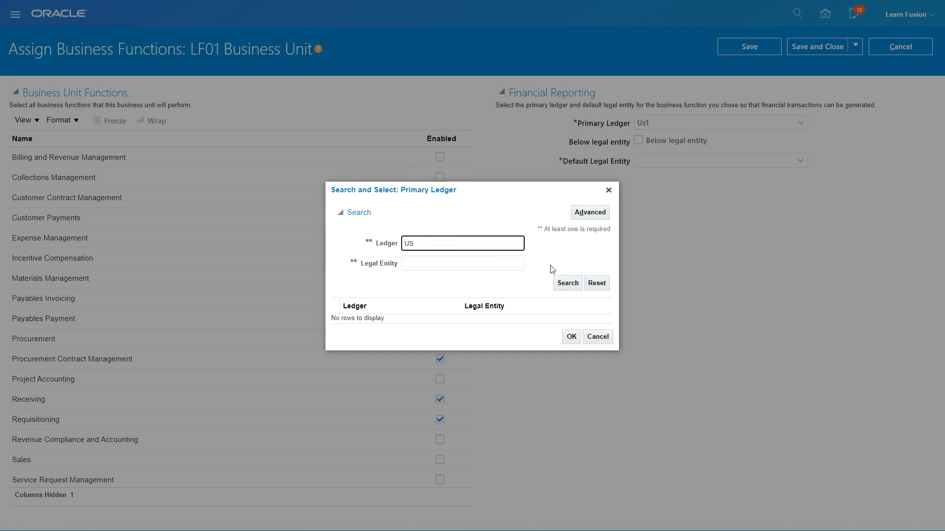
click(566, 283)
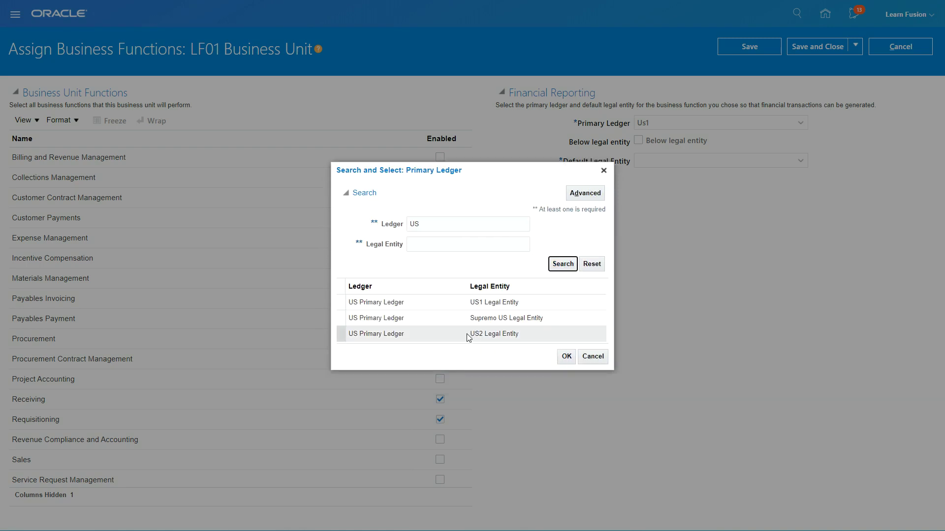
click(458, 307)
click(567, 357)
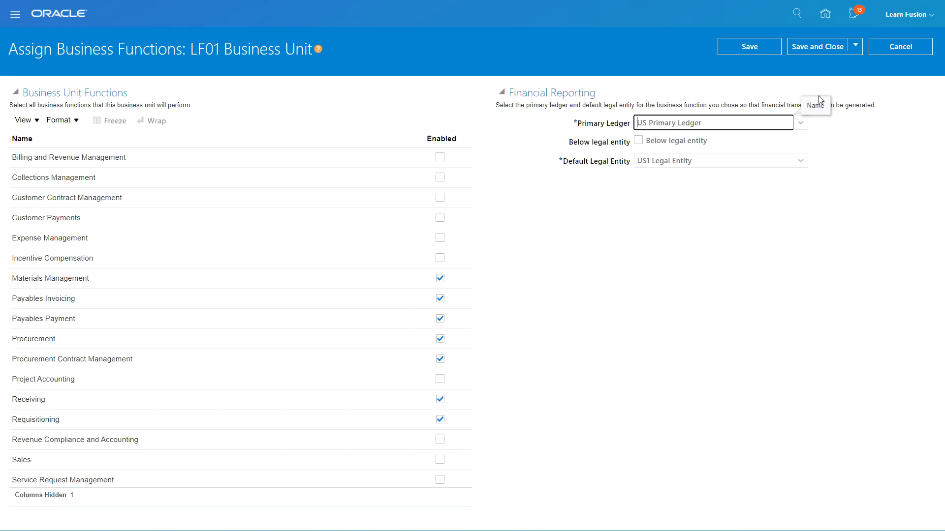
click(821, 48)
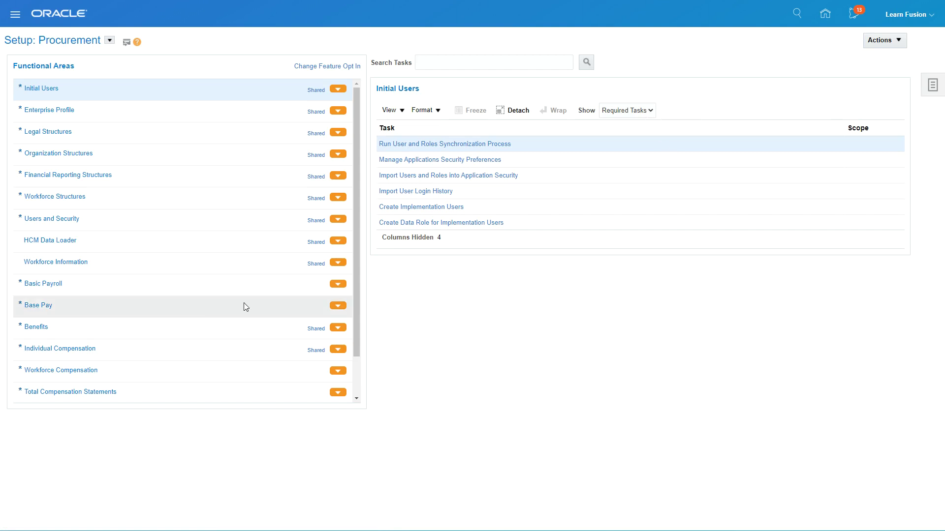
- Show all Organization Structures tasks instead of only the required ones
click(103, 158)
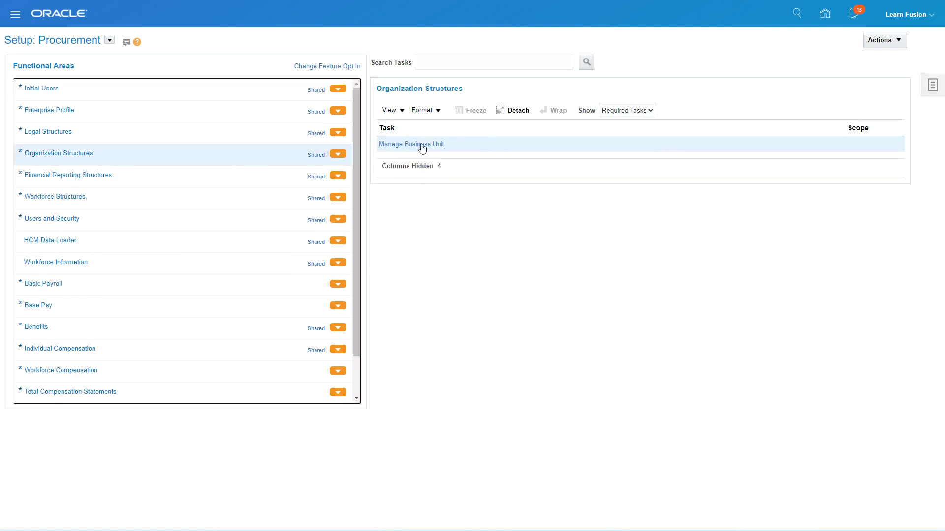
click(645, 113)
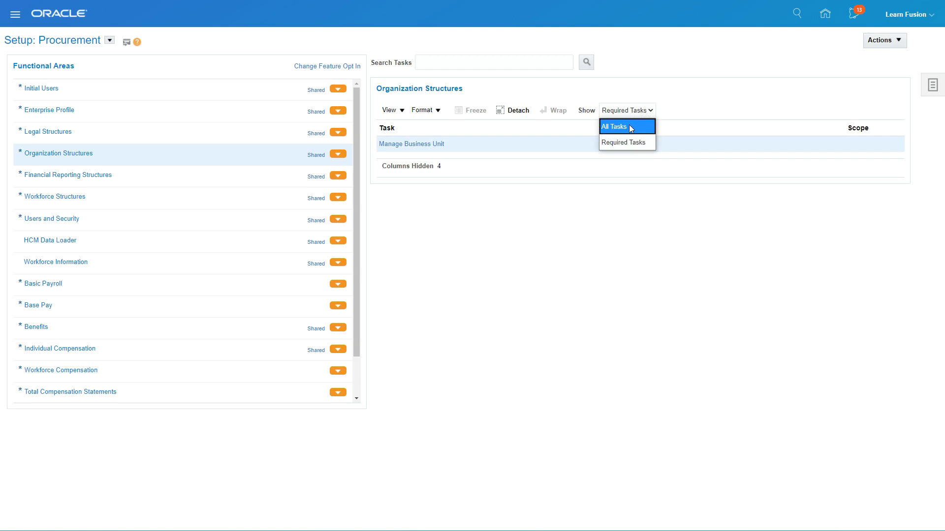
click(628, 126)
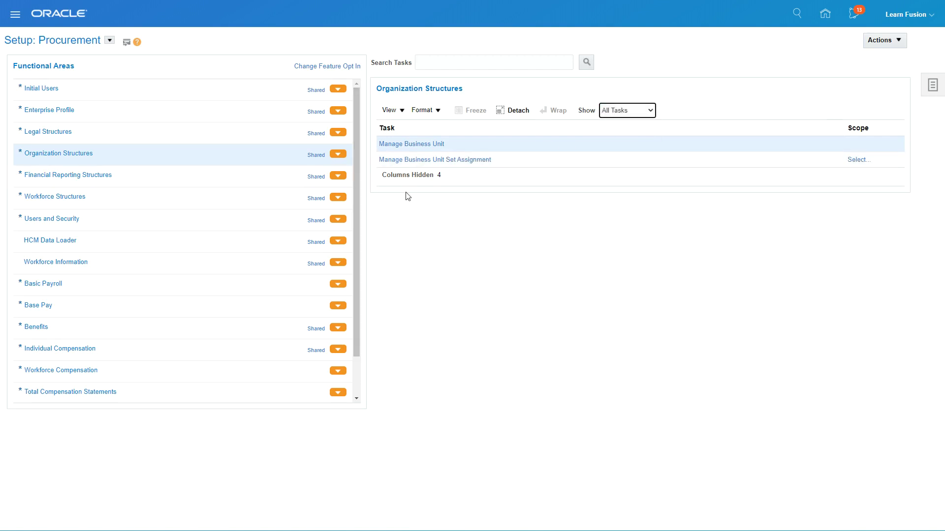
- Switch the offering back to Procurement and list all its Organization Structures tasks
click(110, 40)
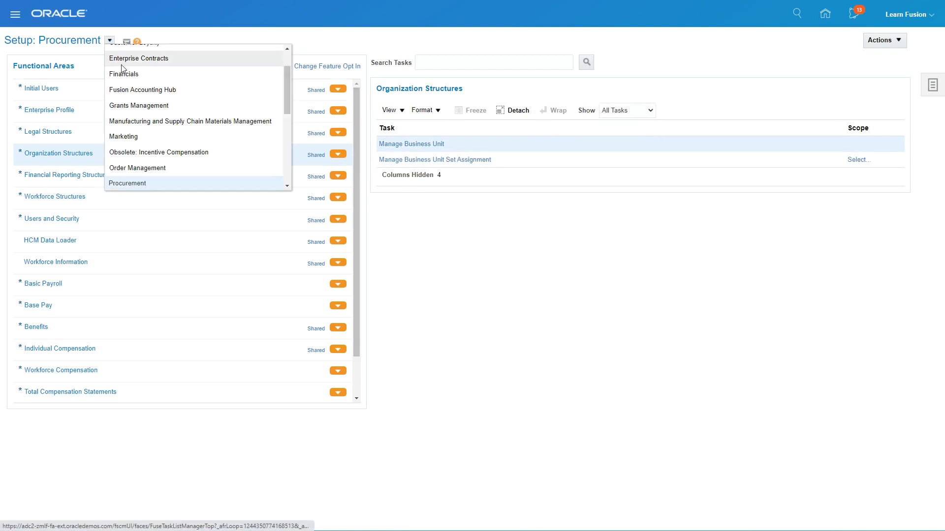
click(138, 60)
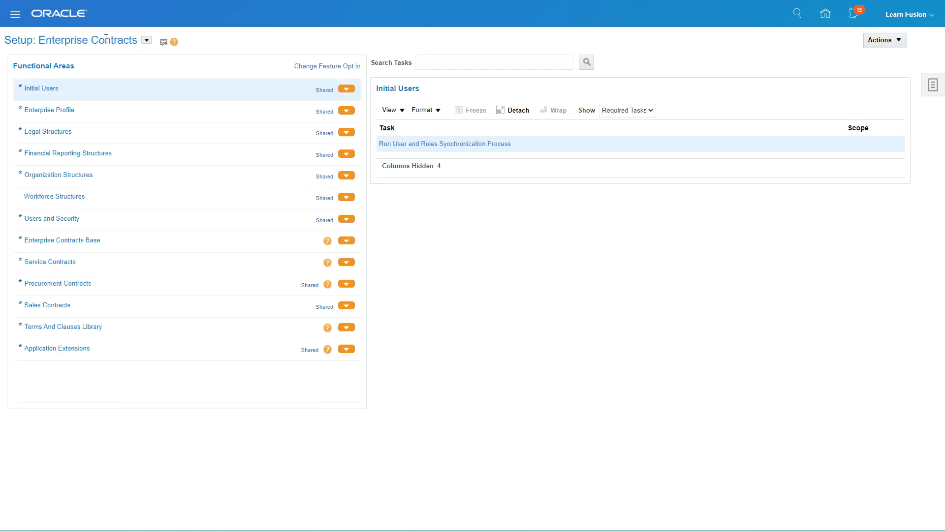
click(146, 40)
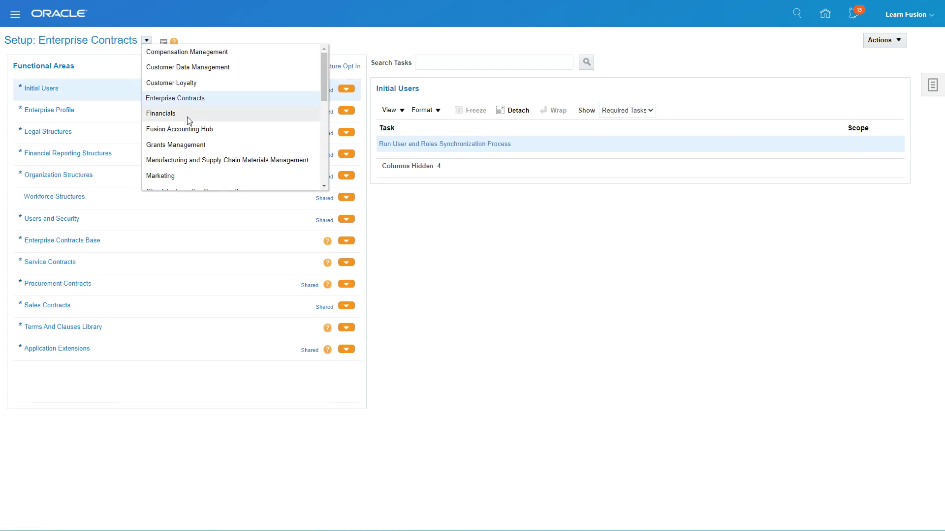
scroll(188, 121, down, 5)
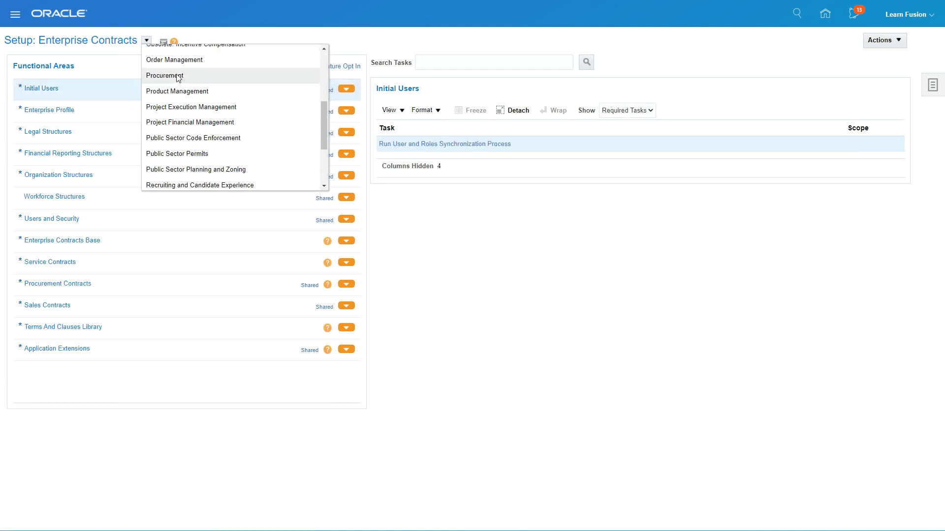
click(175, 74)
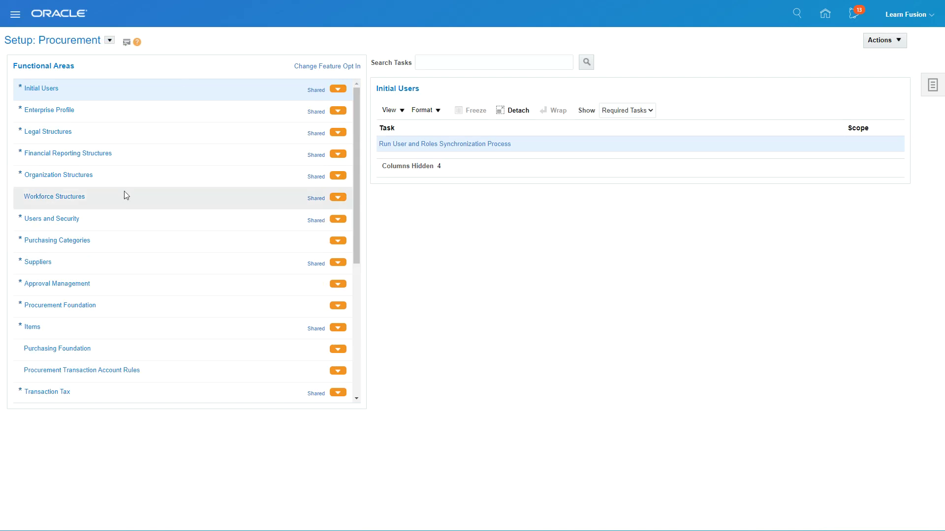
click(115, 174)
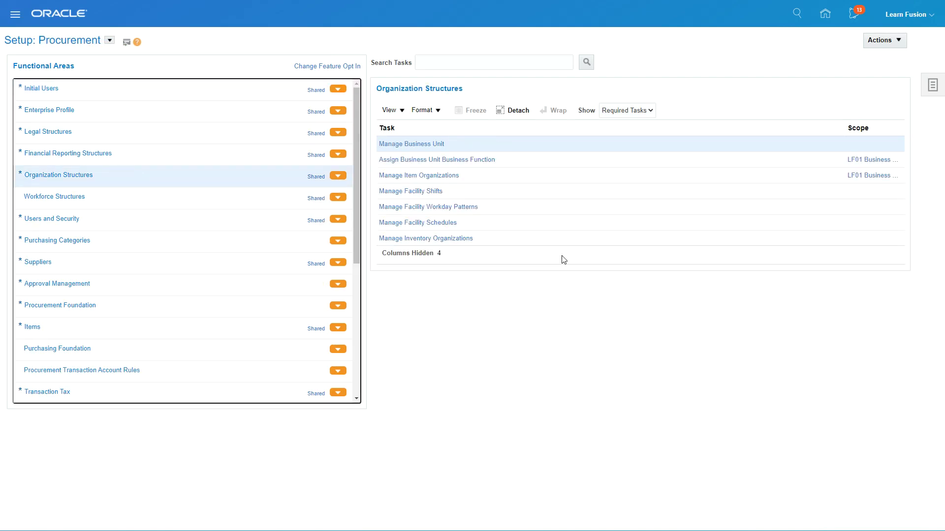
click(624, 114)
click(619, 131)
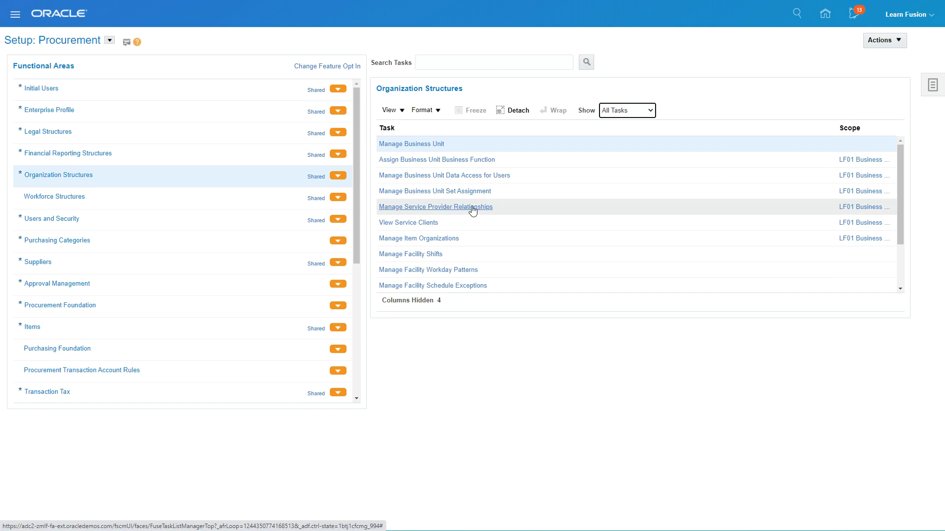
- In Manage Service Provider Relationships, add US1 Business Unit as a Payables Payment Service Provider
click(474, 209)
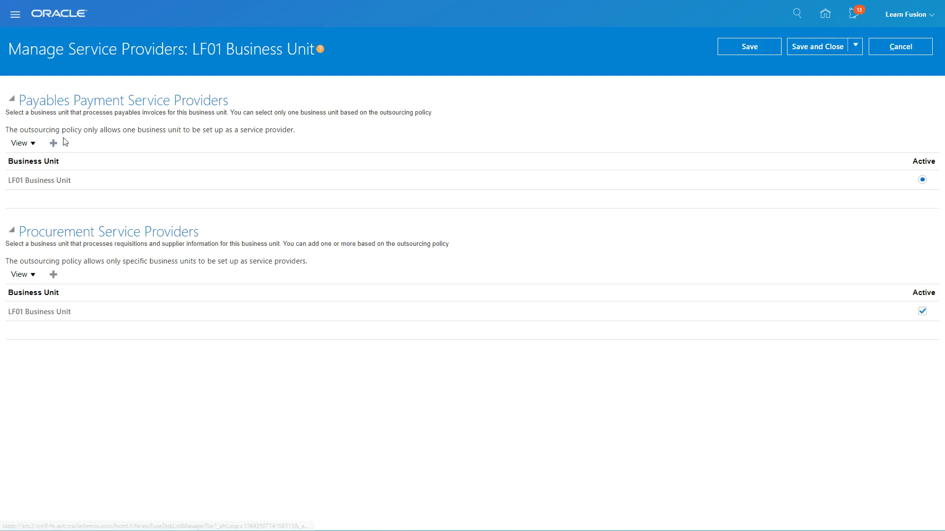
click(55, 147)
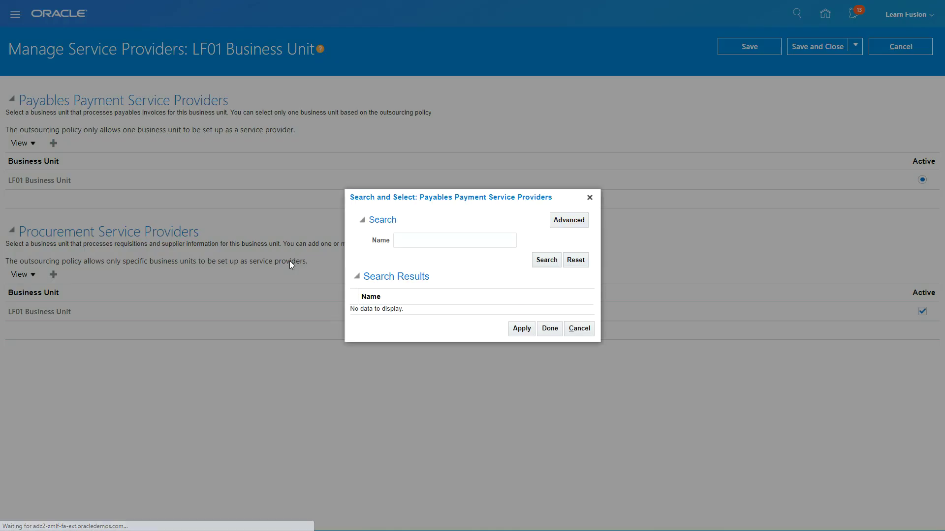
click(426, 241)
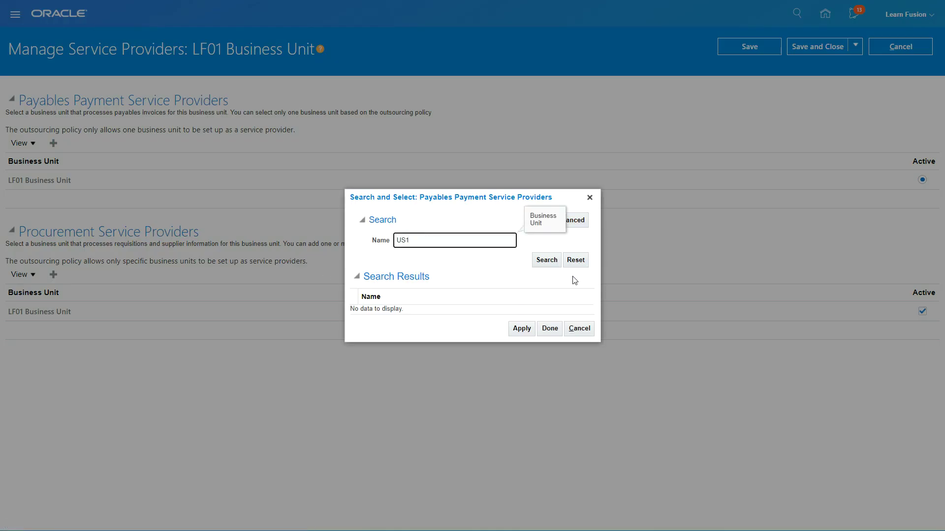
click(543, 260)
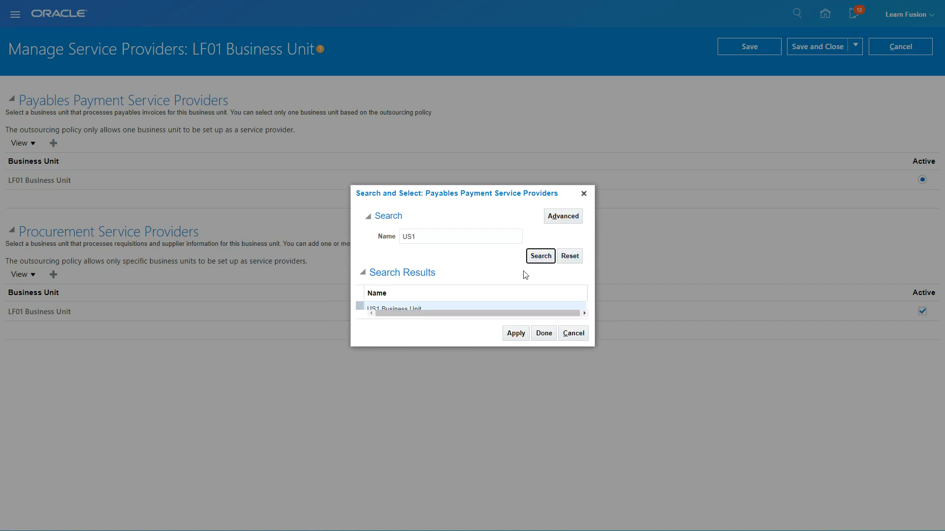
click(471, 308)
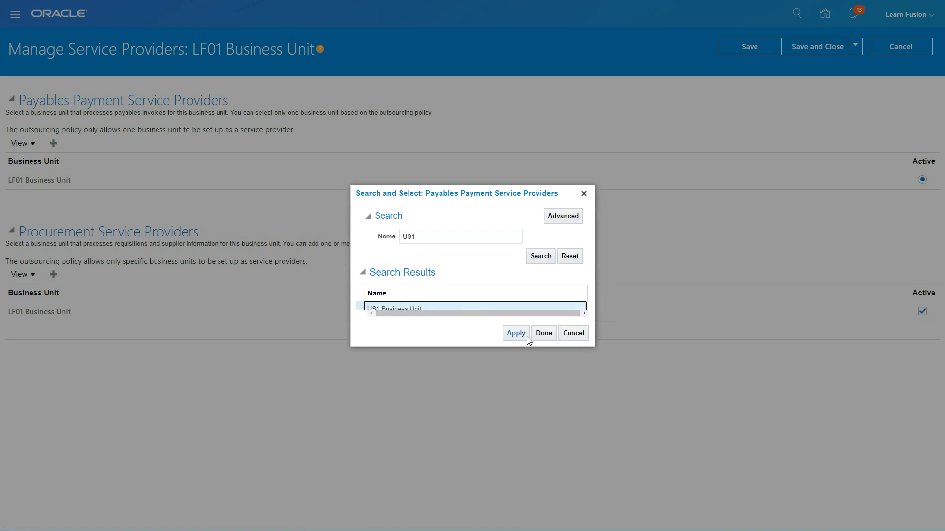
click(525, 338)
click(544, 333)
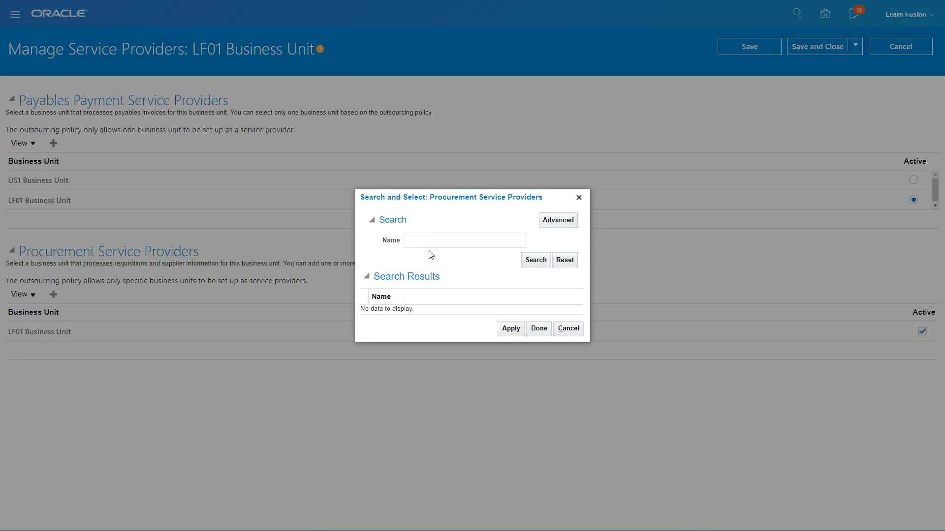
- Add US1 Business Unit as a Procurement Service Provider and save LF01's service provider settings
click(442, 240)
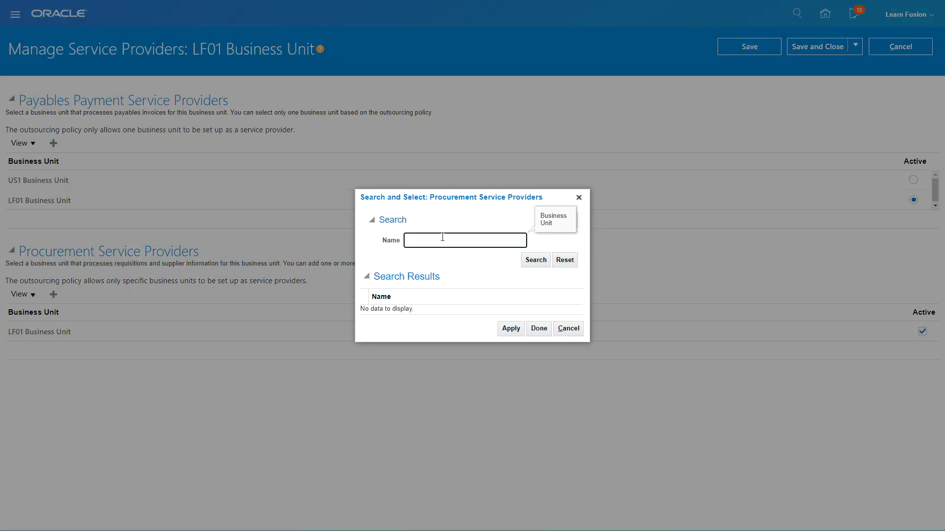
text(US1)
click(544, 262)
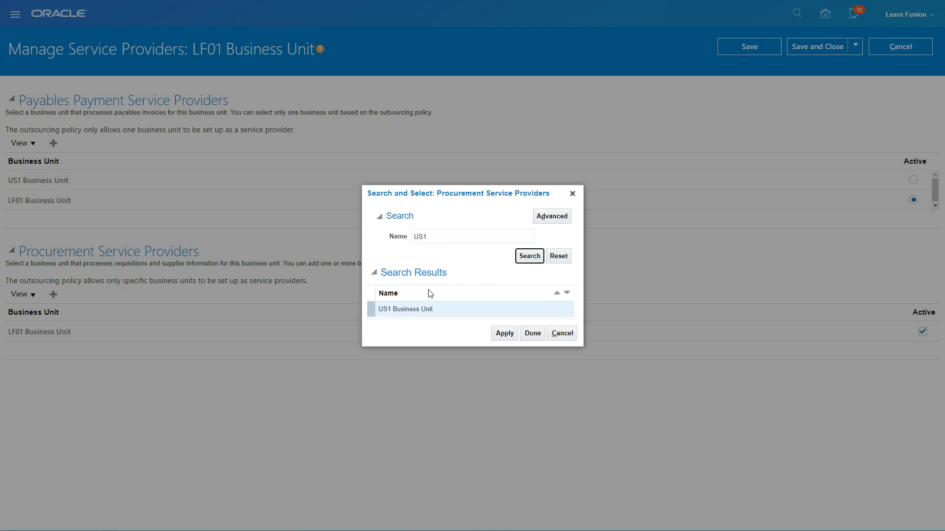
click(428, 309)
click(505, 333)
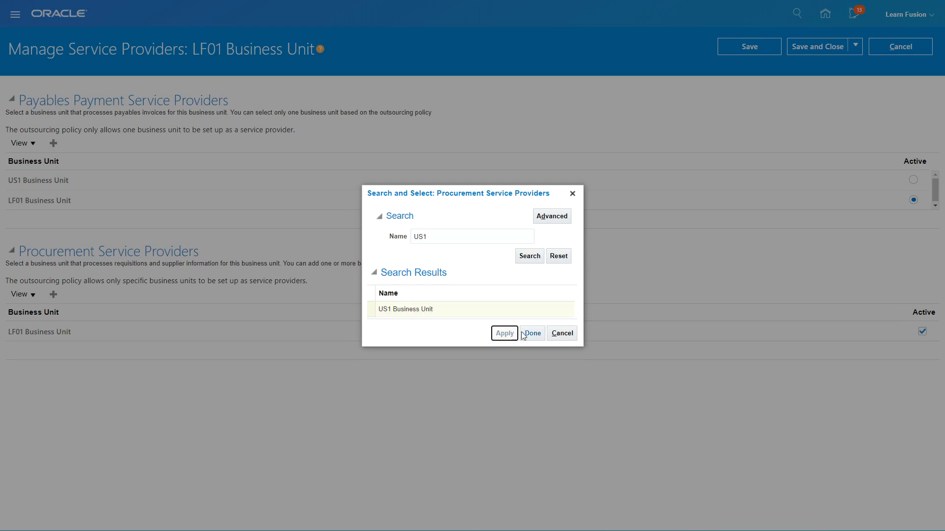
click(532, 334)
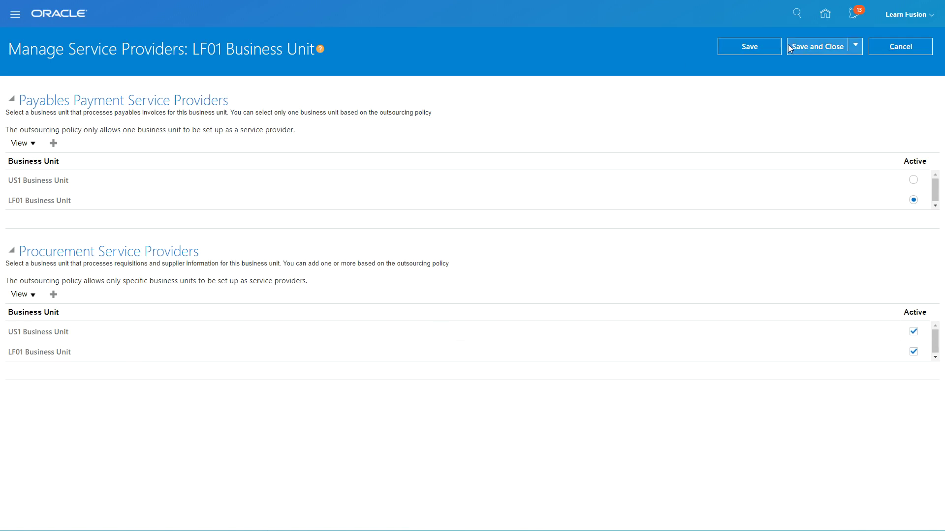
click(831, 46)
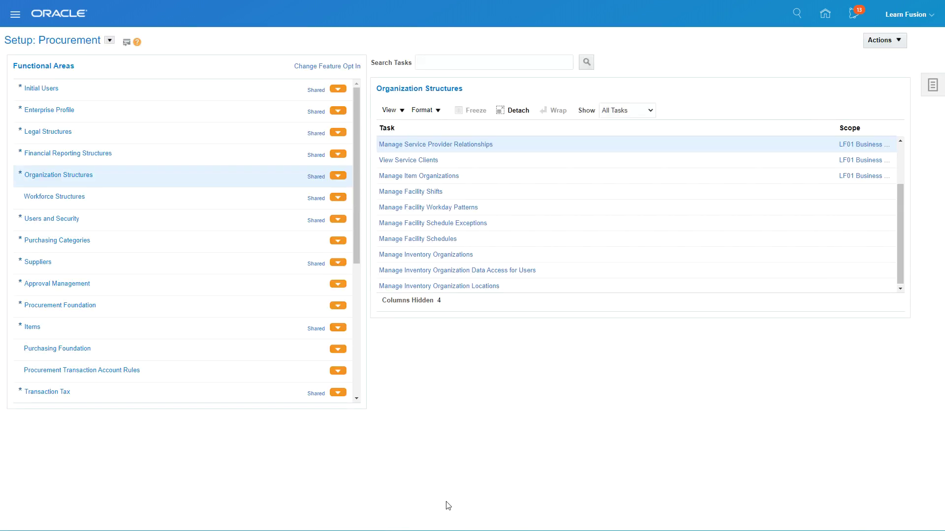
key(alt+Tab)
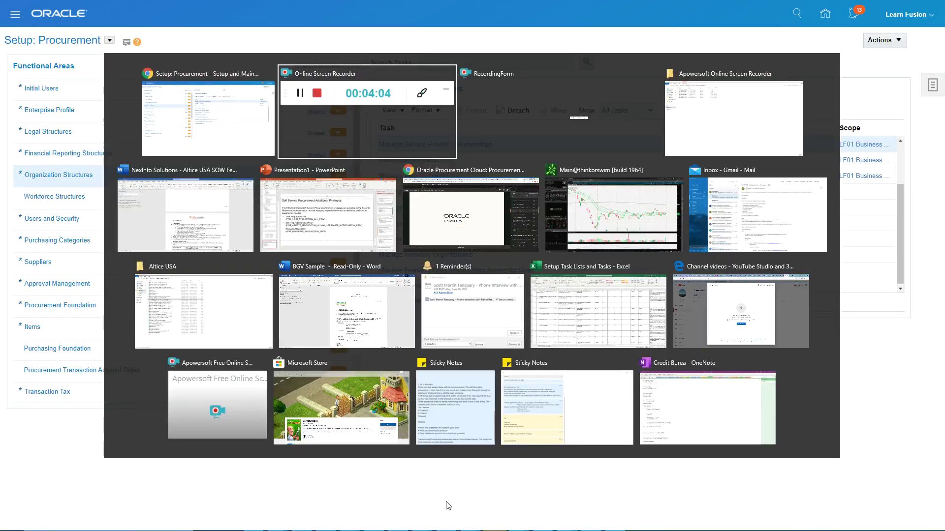